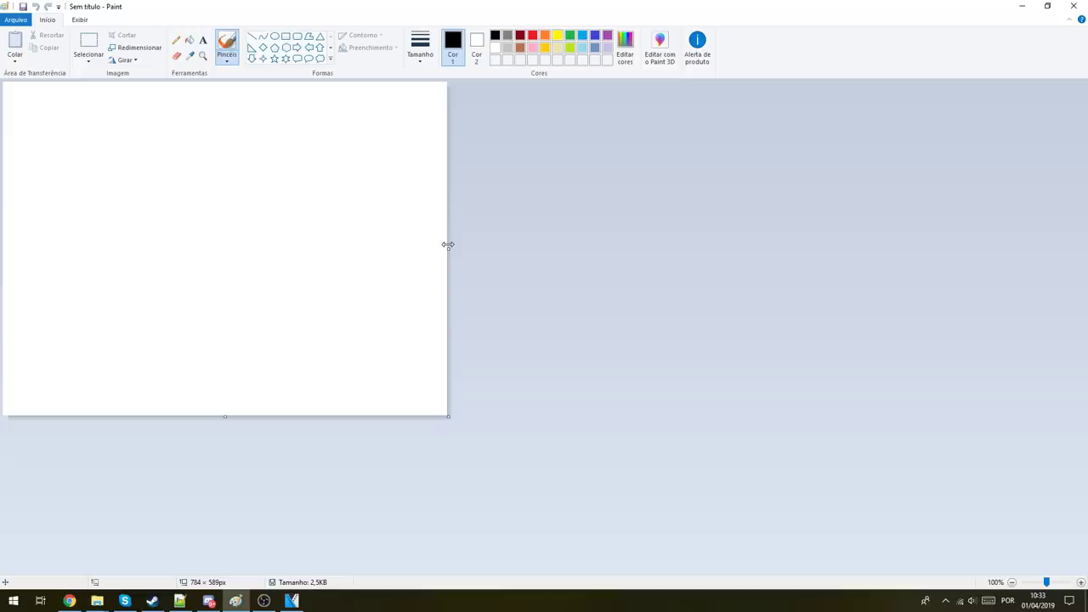
Step: Try different canvas proportions, finishing with the blank canvas enlarged to about 1355 × 723 px
drag(448, 247, 728, 246)
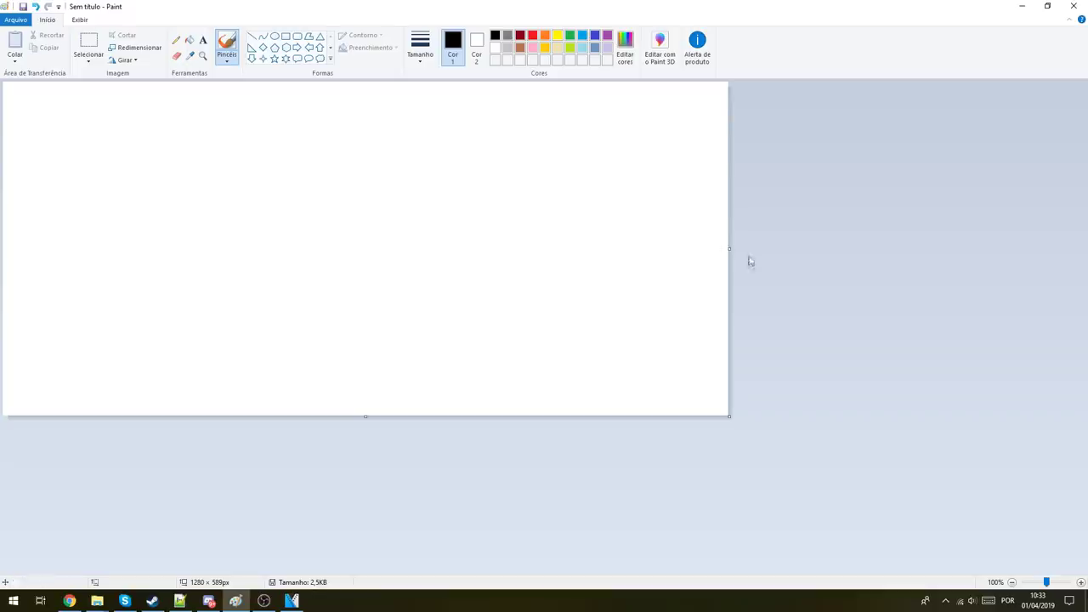
drag(737, 249, 233, 251)
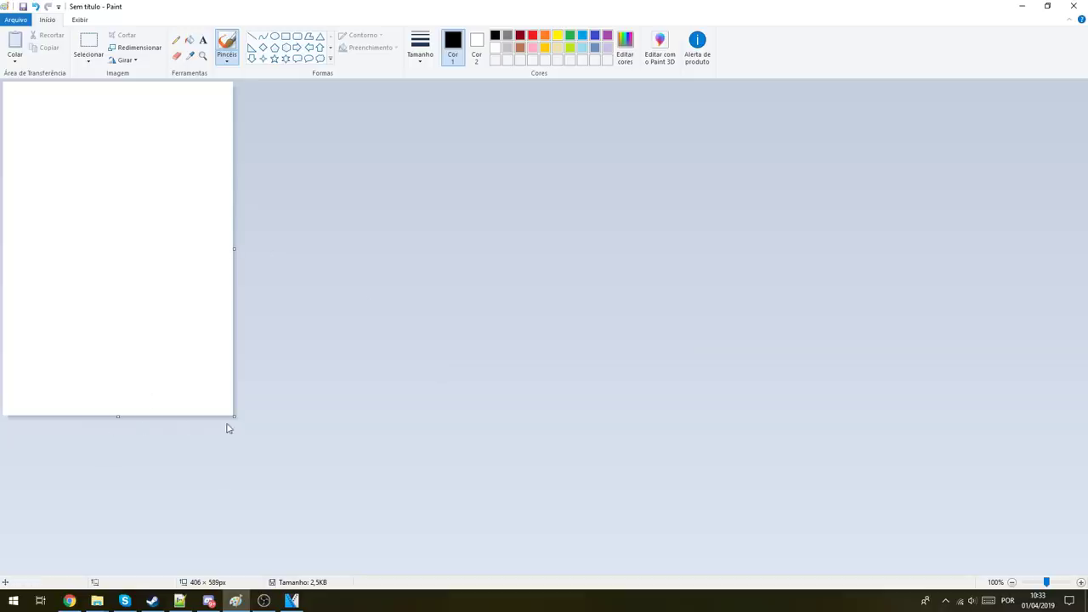
drag(234, 419, 470, 510)
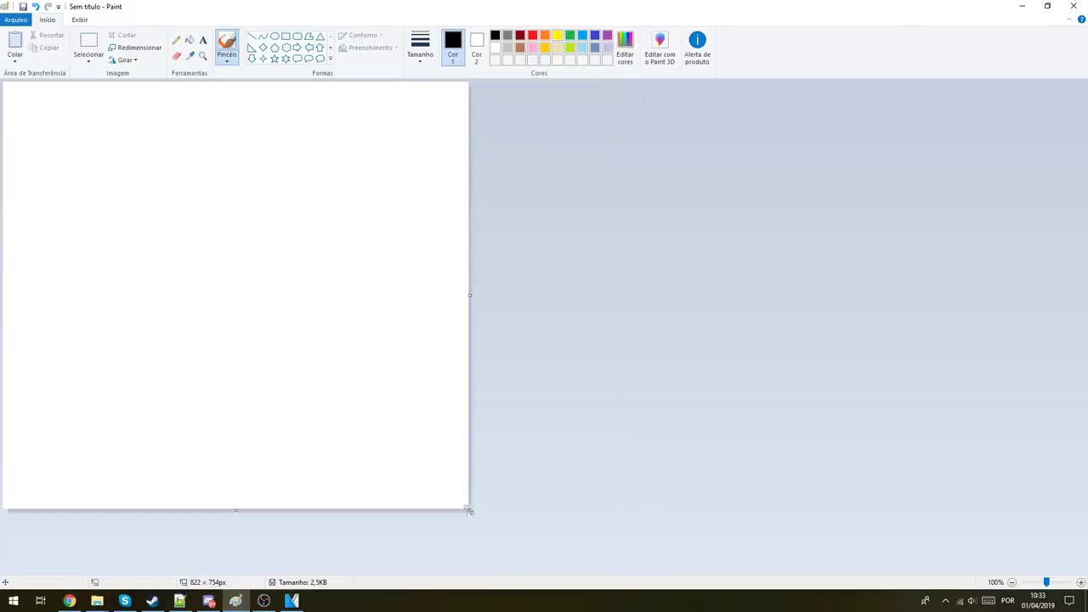
drag(470, 510, 771, 492)
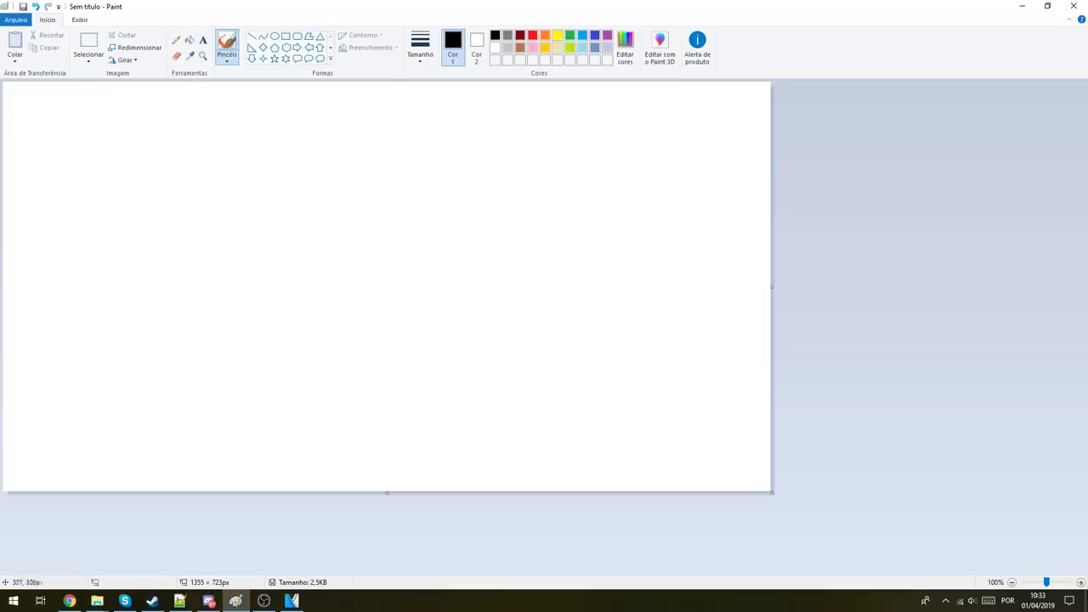
Step: Draw three curved black gill lines side by side in the upper-left part of the canvas with the Pencil
click(177, 41)
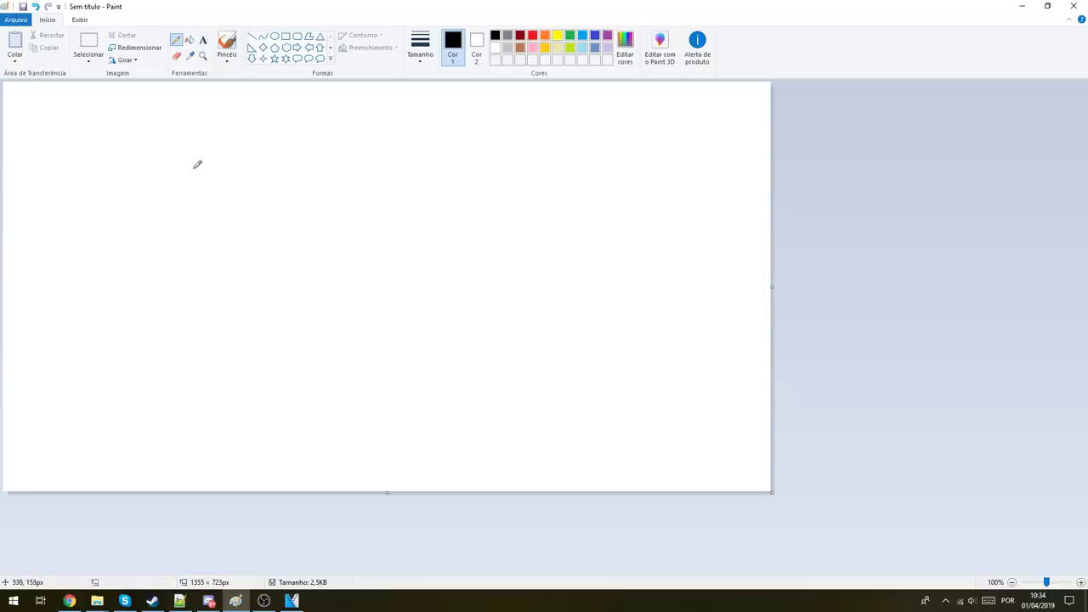
drag(191, 182, 191, 201)
drag(190, 200, 252, 259)
mouse_move(223, 170)
mouse_down()
mouse_move(235, 227)
mouse_move(274, 253)
mouse_up()
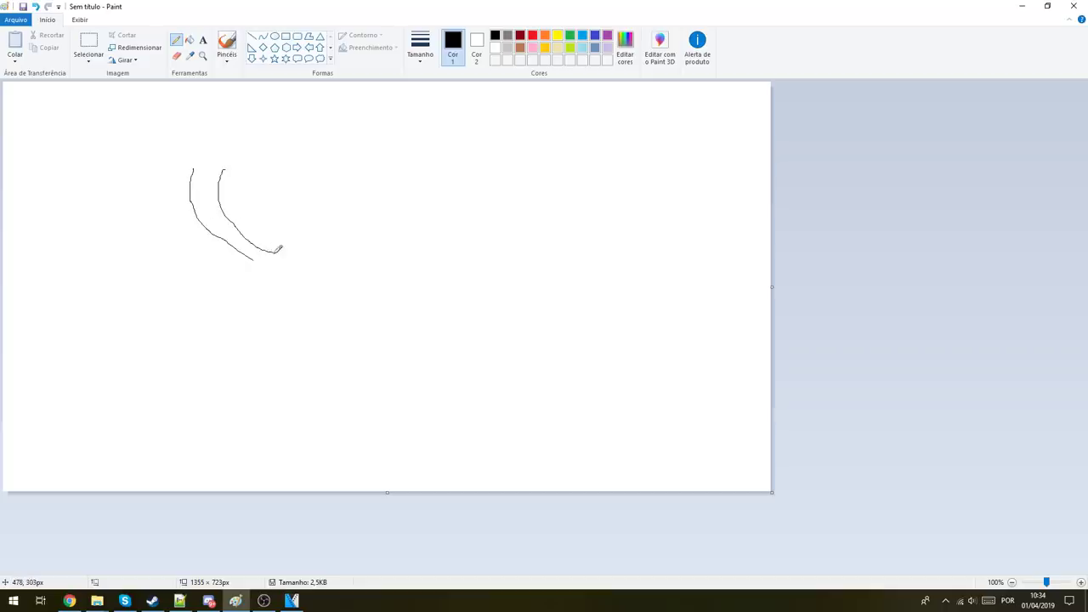
mouse_move(252, 167)
mouse_down()
mouse_move(248, 205)
mouse_move(297, 243)
mouse_up()
Step: Outline the shark's back, snout, open mouth and belly around the gills, and add the fin lines running off the canvas
mouse_move(72, 204)
mouse_down()
mouse_move(196, 142)
mouse_move(424, 136)
mouse_move(432, 183)
mouse_move(300, 282)
mouse_move(355, 271)
mouse_move(436, 231)
mouse_move(456, 274)
mouse_move(434, 306)
mouse_move(382, 331)
mouse_move(135, 425)
mouse_move(3, 161)
mouse_up()
mouse_move(15, 231)
mouse_down()
mouse_move(3, 224)
mouse_move(14, 230)
mouse_up()
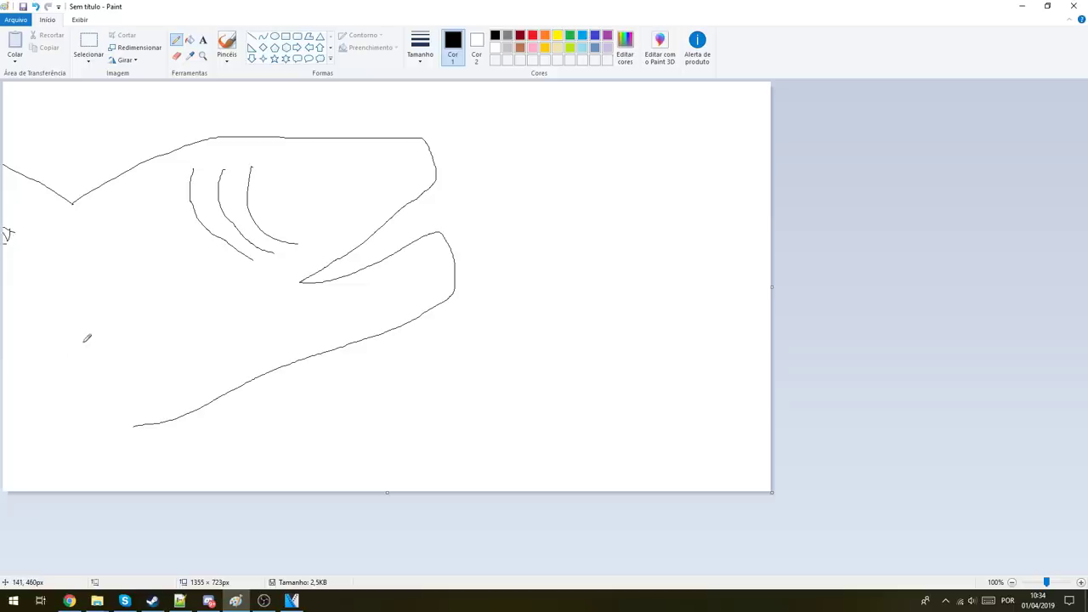
drag(126, 399, 168, 491)
drag(26, 413, 34, 493)
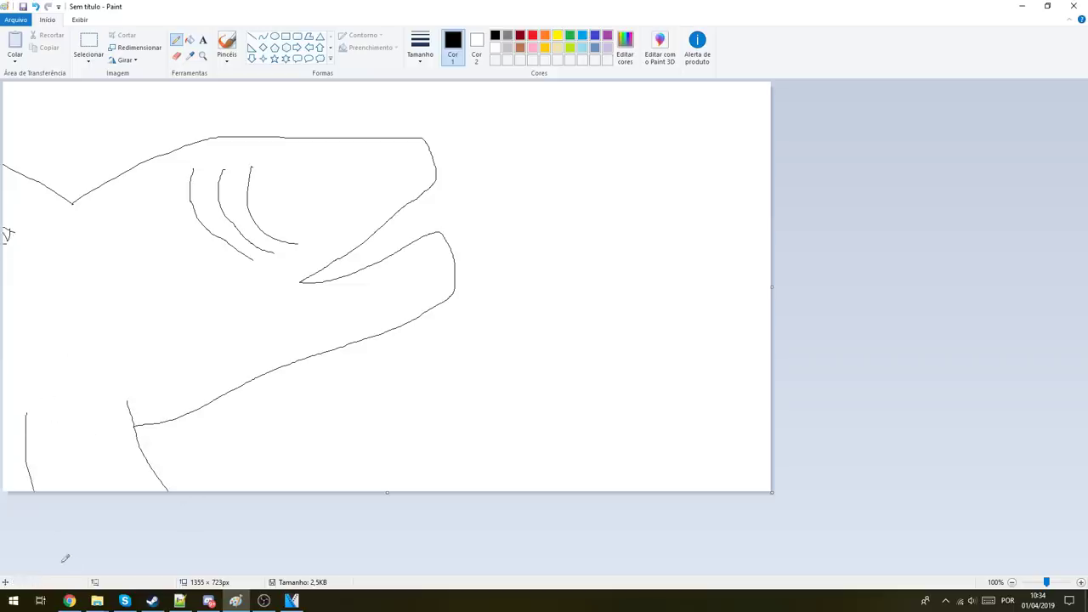
drag(24, 447, 1, 449)
Step: Draw a small scribbled eye on the shark's head and zigzag teeth along both jaws
drag(313, 175, 312, 181)
mouse_move(426, 190)
mouse_down()
mouse_move(412, 217)
mouse_move(390, 215)
mouse_move(358, 254)
mouse_move(312, 274)
mouse_move(320, 284)
mouse_move(437, 228)
mouse_up()
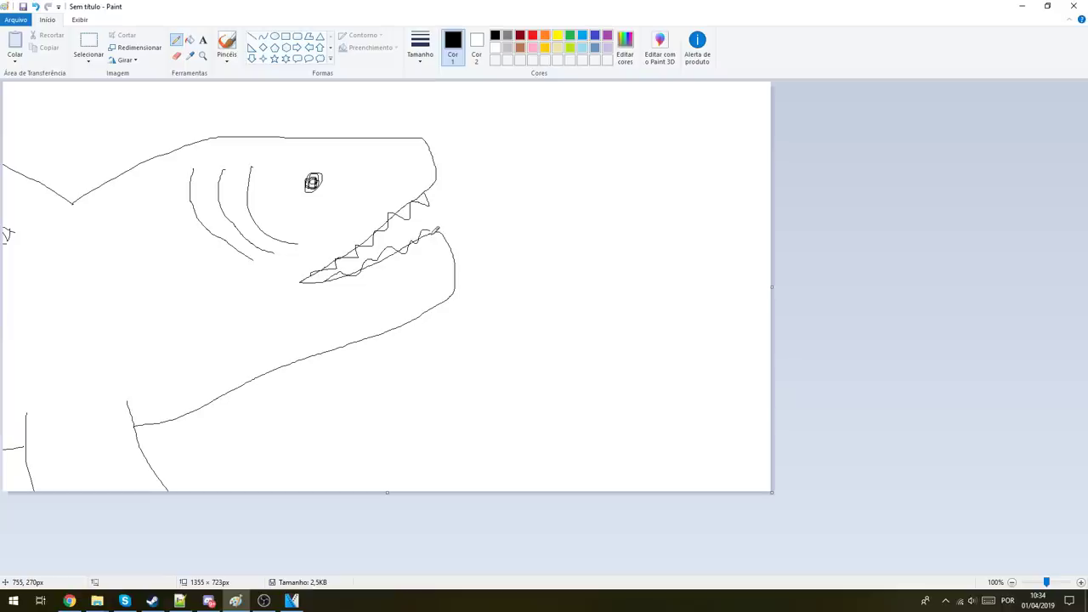
drag(437, 229, 442, 230)
Step: Try out several palette colors as the primary color, including gray, dark red, red, orange, yellow and green
click(508, 39)
click(520, 36)
click(508, 38)
click(521, 38)
click(532, 38)
click(548, 37)
click(557, 37)
click(571, 37)
click(558, 48)
Step: Scribble small red blood marks on the tips of the shark's upper teeth
click(531, 36)
drag(405, 217, 406, 226)
drag(389, 226, 384, 231)
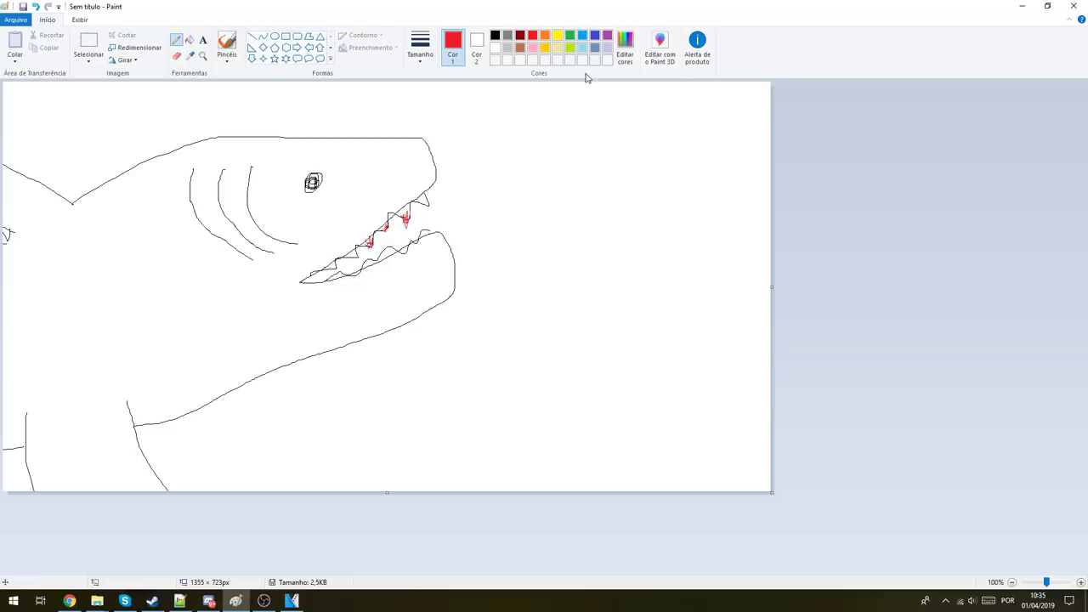
Step: Scribble a dark gray patch on the shark's side and fill its whole body with the same gray
click(508, 36)
mouse_move(91, 249)
mouse_down()
mouse_move(36, 270)
mouse_move(85, 247)
mouse_move(63, 257)
mouse_up()
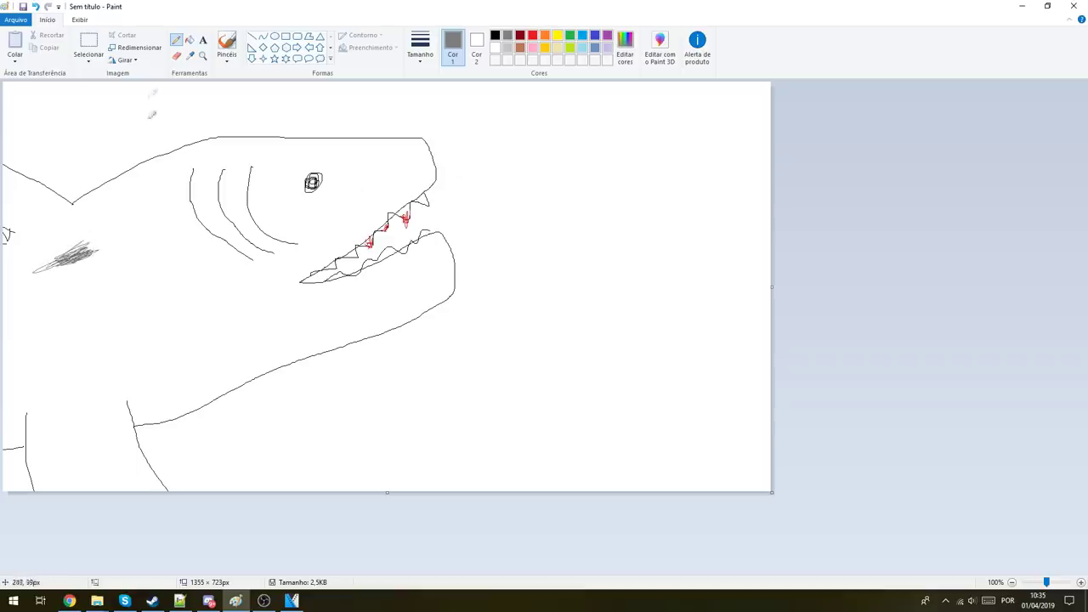
click(190, 41)
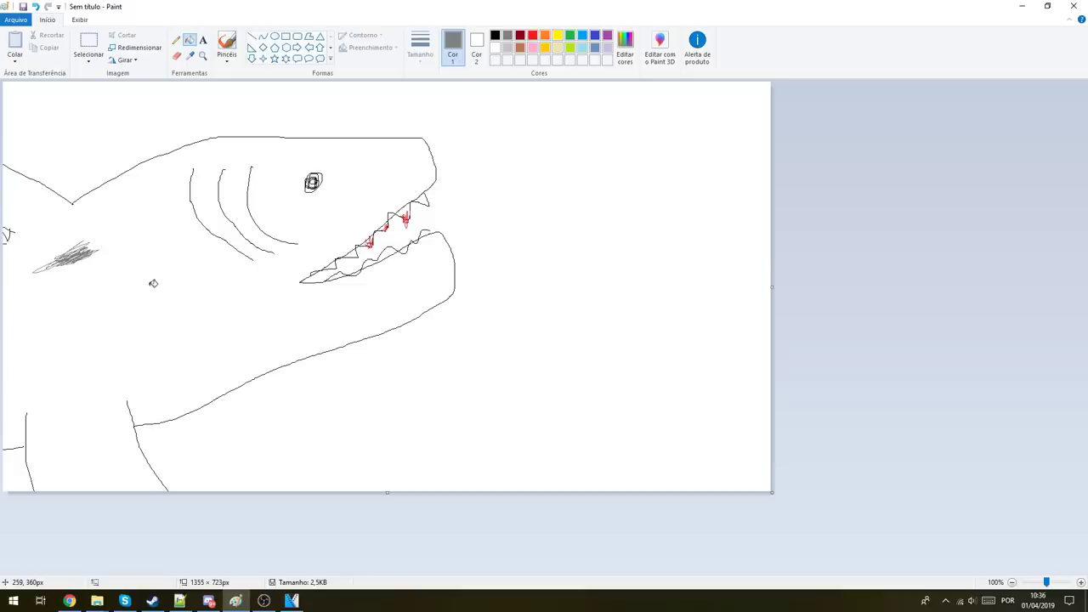
click(178, 278)
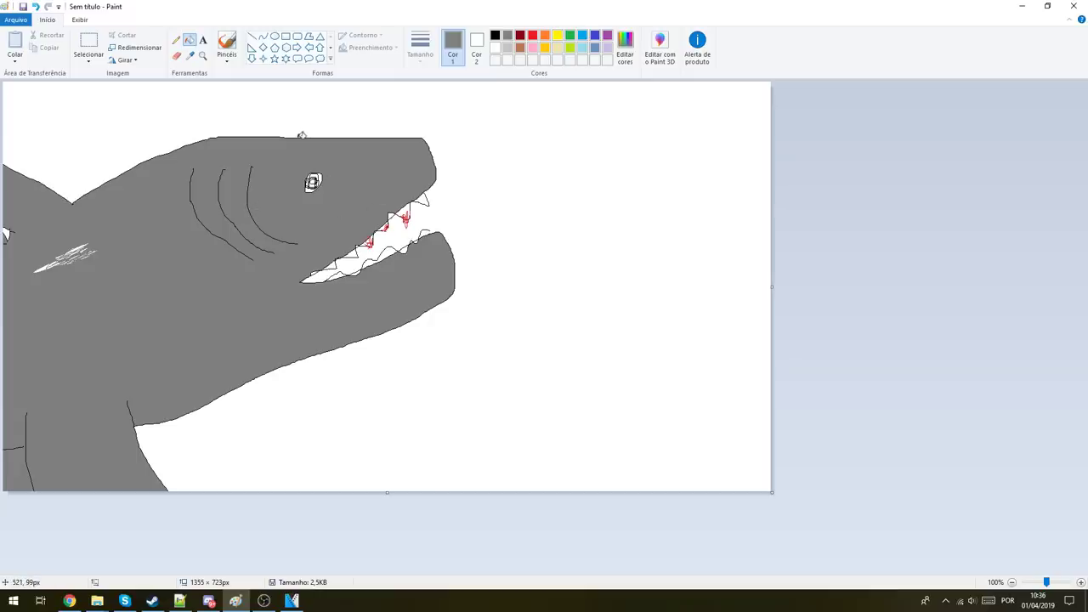
Step: Add orange text in front of the shark's mouth reading "RWAA" with "R" on a second line, in a box about 508 px wide
click(203, 41)
drag(453, 149, 742, 238)
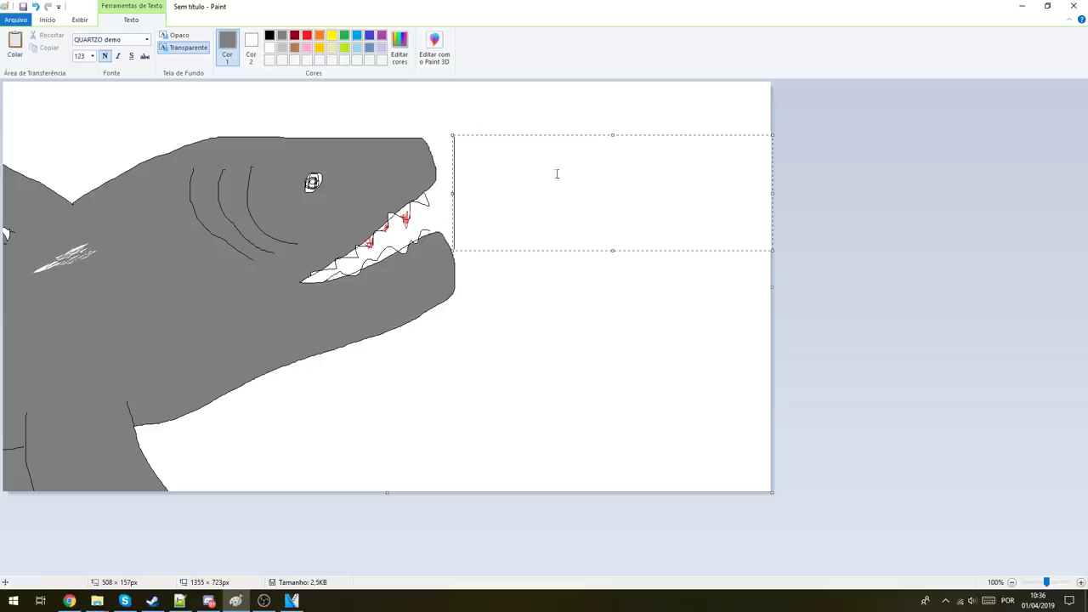
click(322, 37)
text(R)
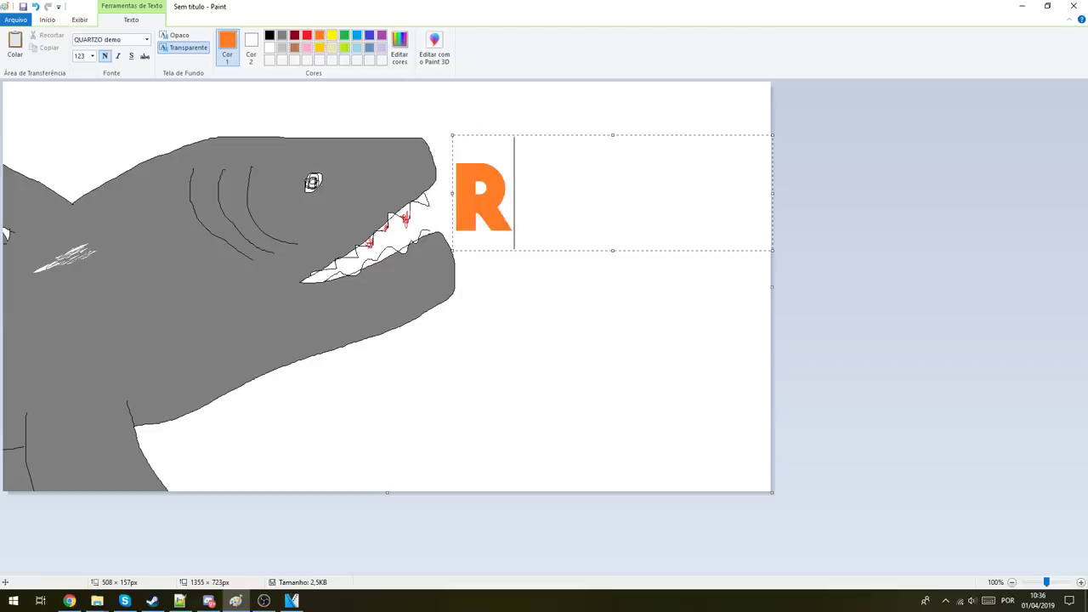
text(WAA)
key(Return)
text(R)
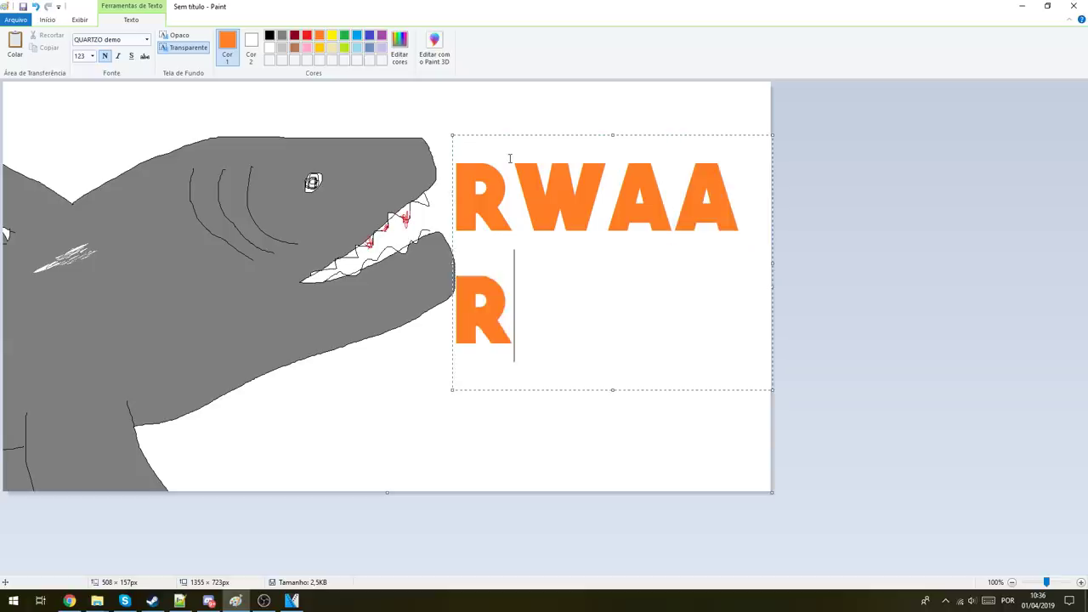
Step: Compare the text background modes, leave it opaque, and move the text box over the shark's mouth
click(181, 37)
click(185, 48)
click(180, 37)
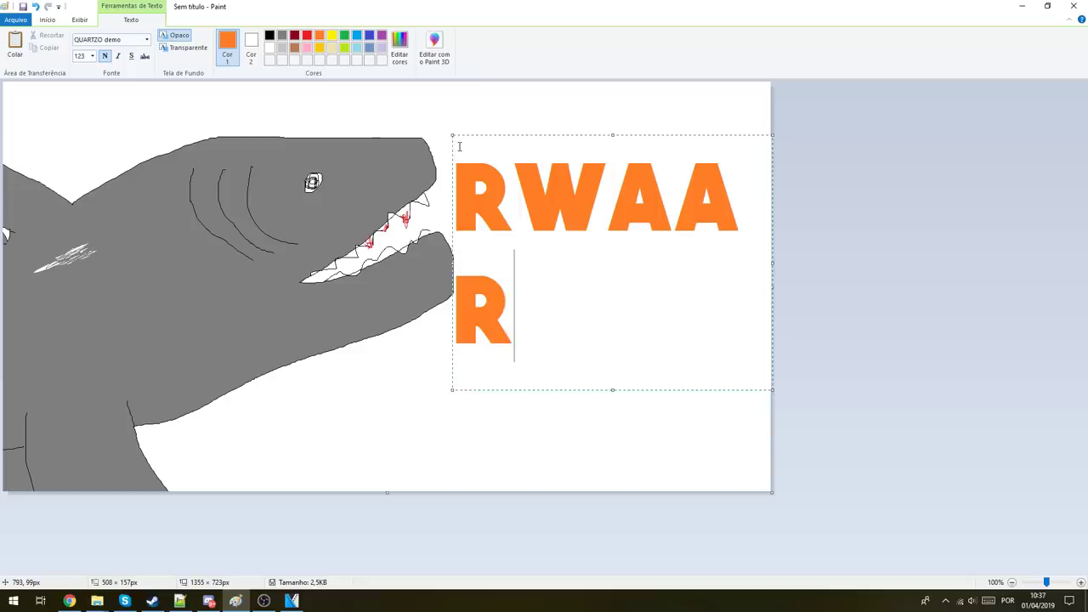
drag(453, 146, 358, 166)
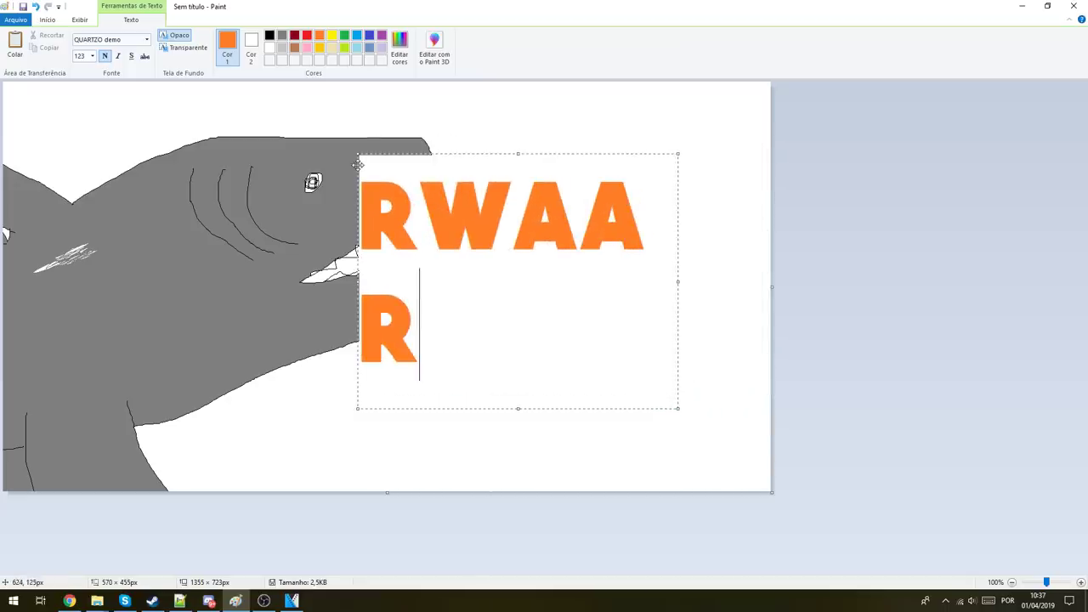